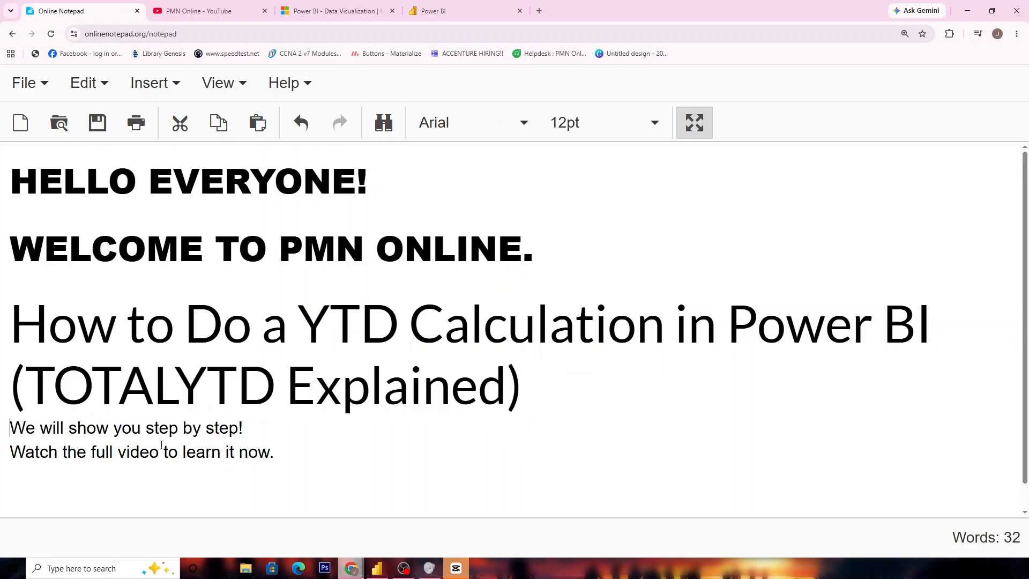
Switch to Power BI and add a new blank page to the sample report.
drag(274, 463, 9, 438)
click(376, 568)
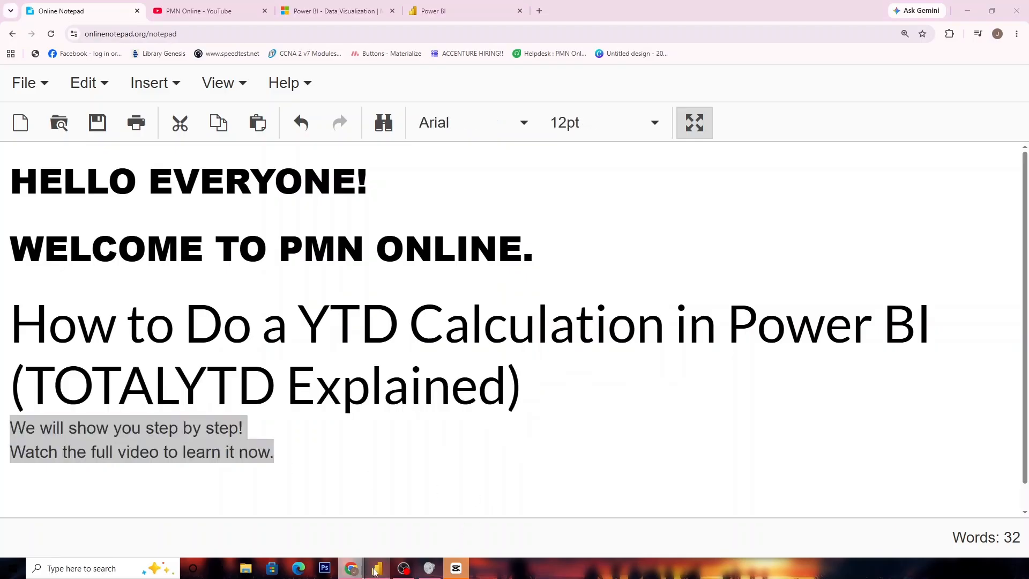
click(633, 535)
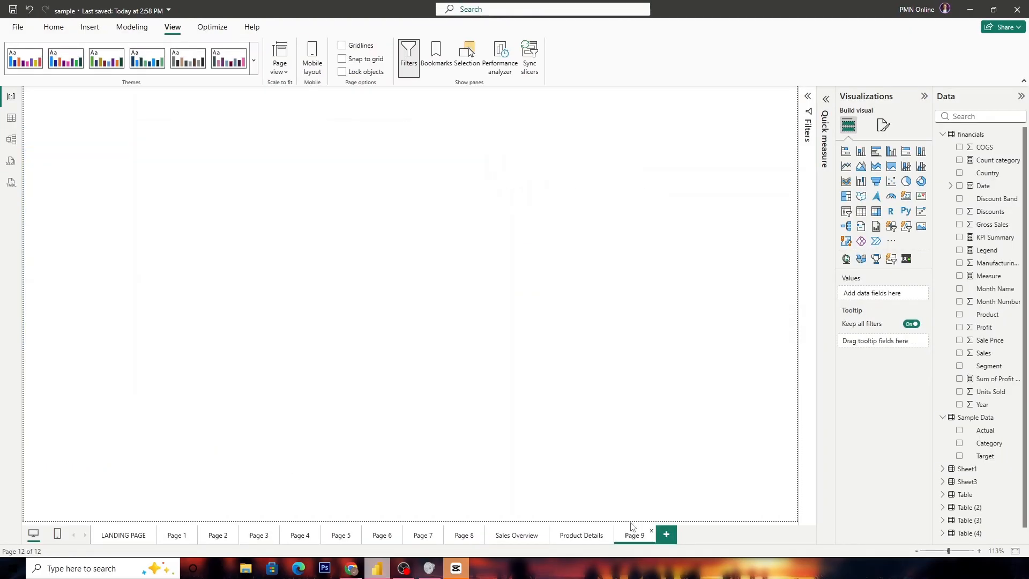
click(666, 534)
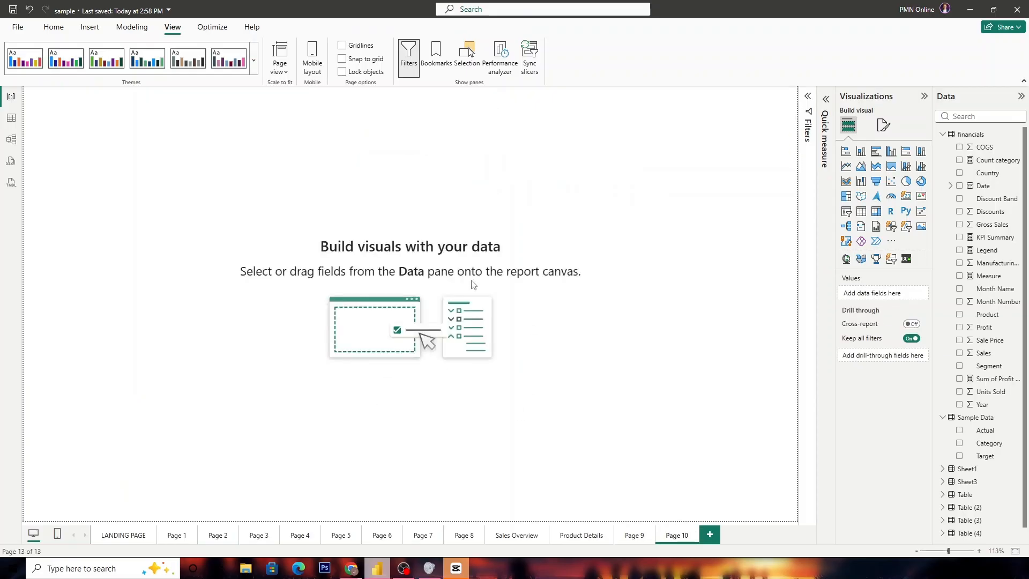
click(18, 26)
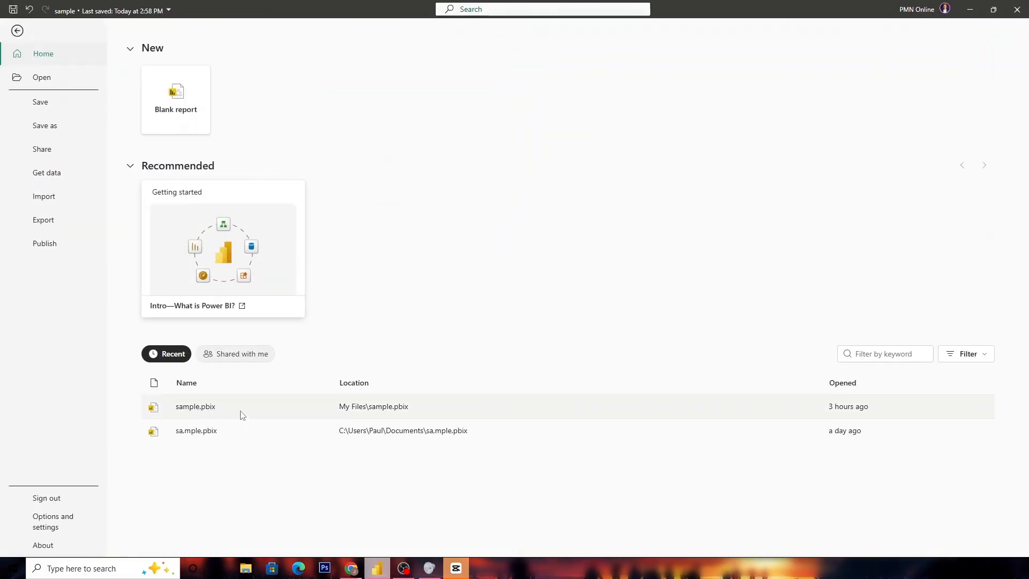
click(17, 31)
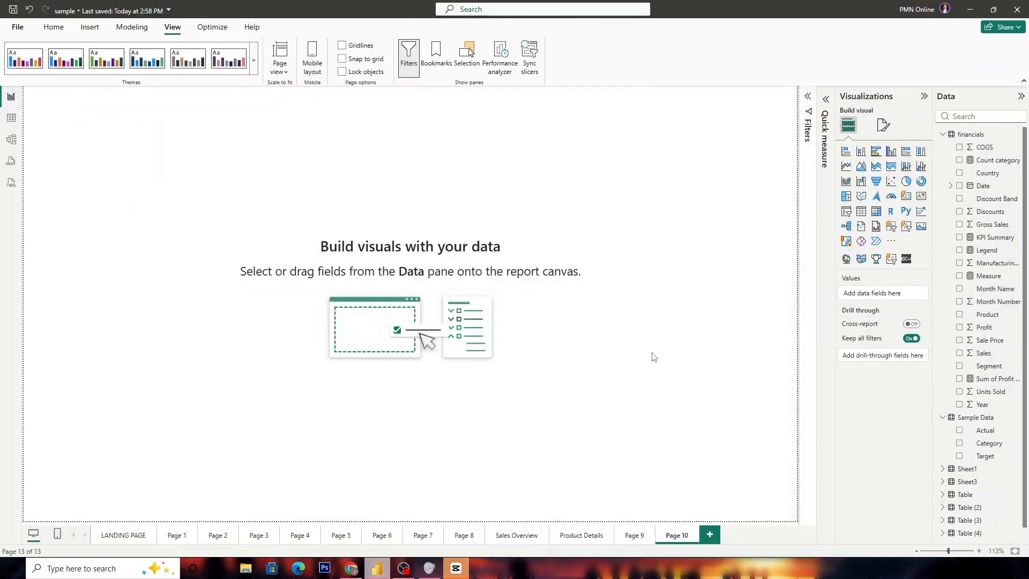
click(944, 137)
click(943, 146)
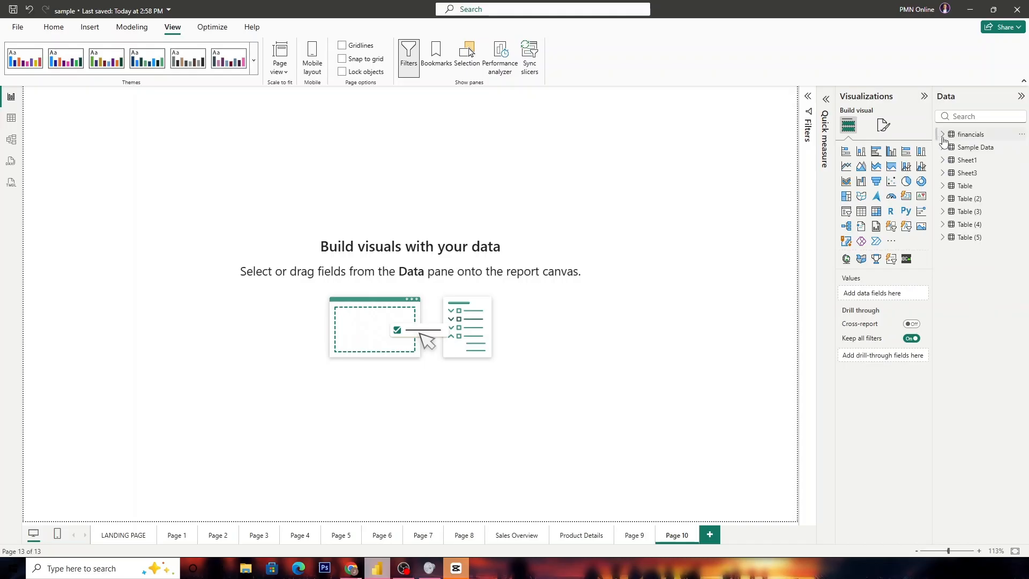
click(943, 137)
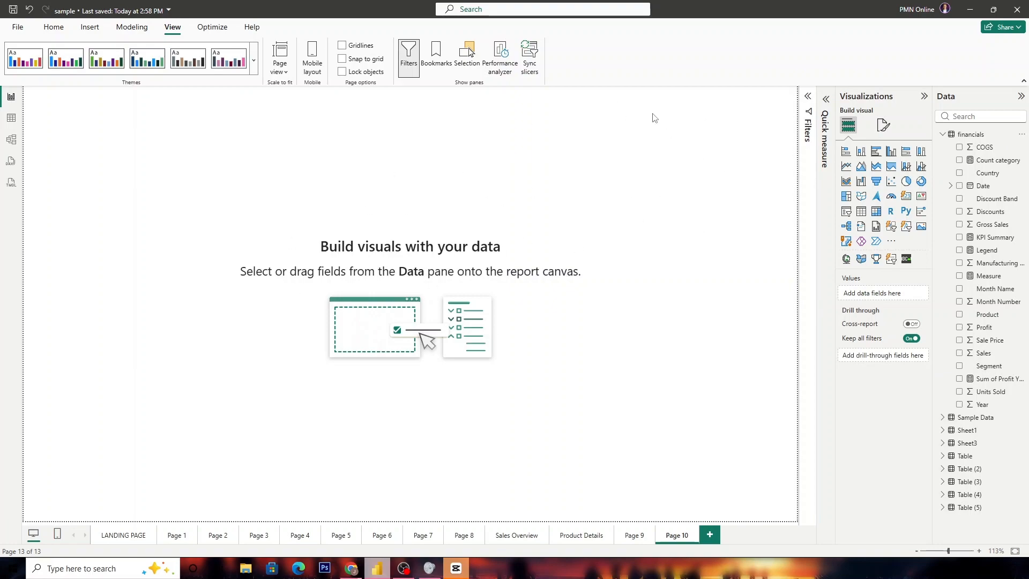
click(54, 26)
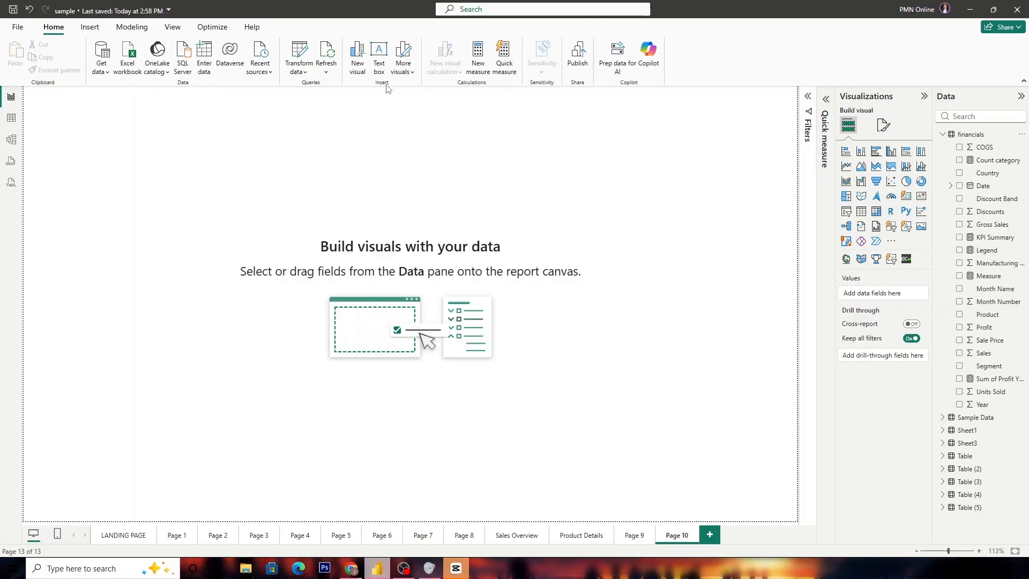
click(951, 135)
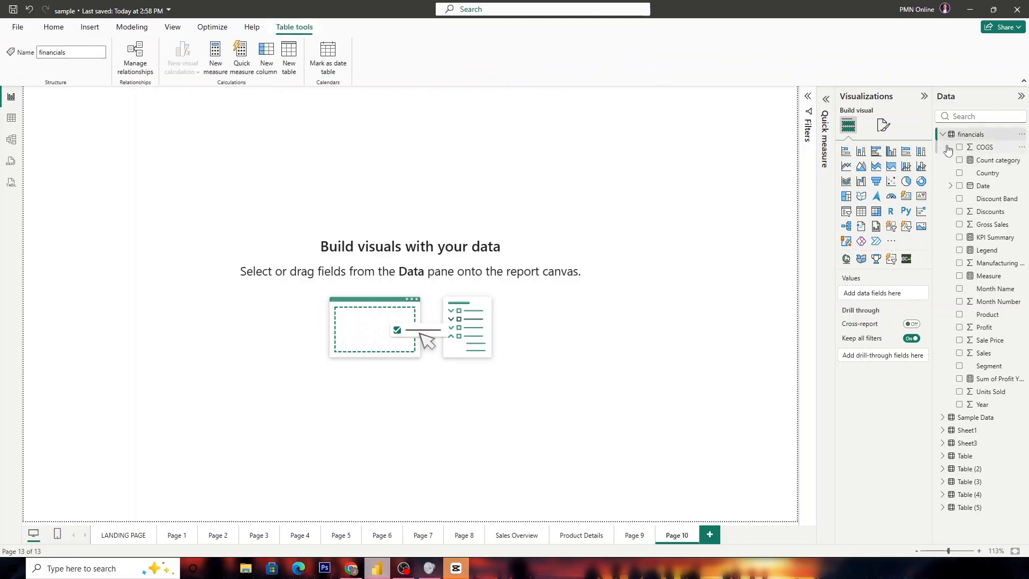
click(943, 135)
Start a quick measure and choose the Year-to-date total calculation under Time intelligence.
click(51, 28)
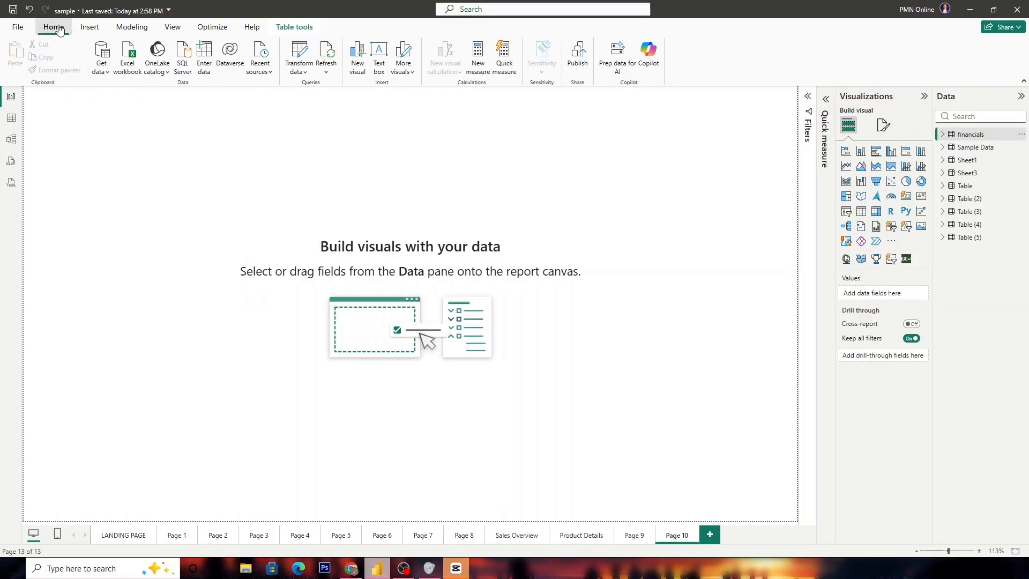
click(503, 56)
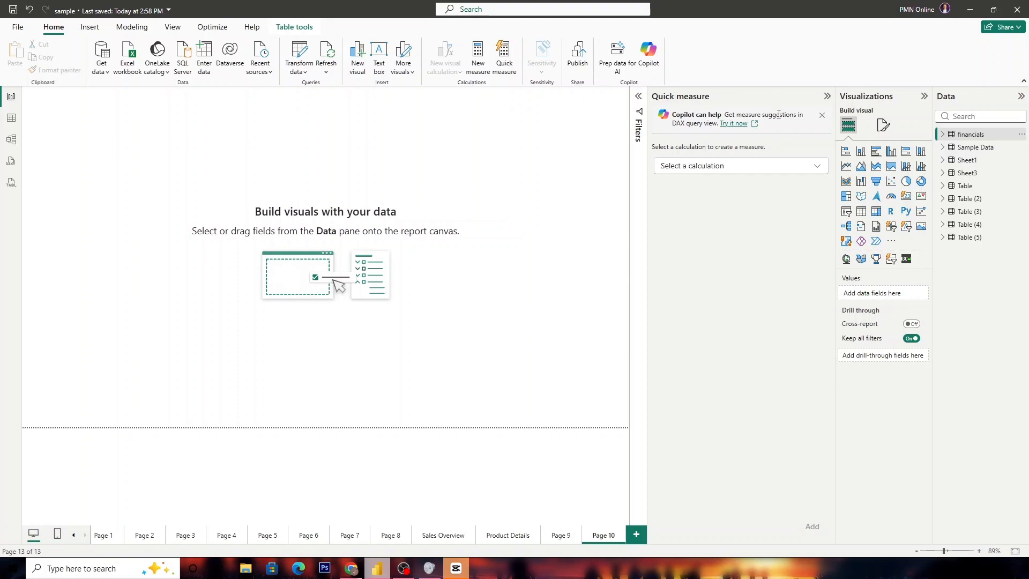
click(697, 103)
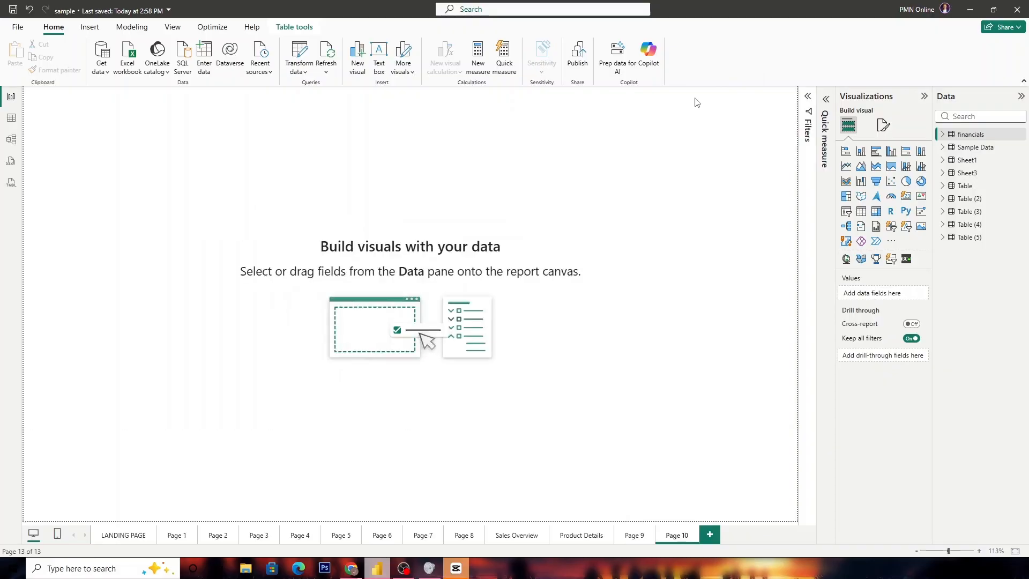
click(826, 101)
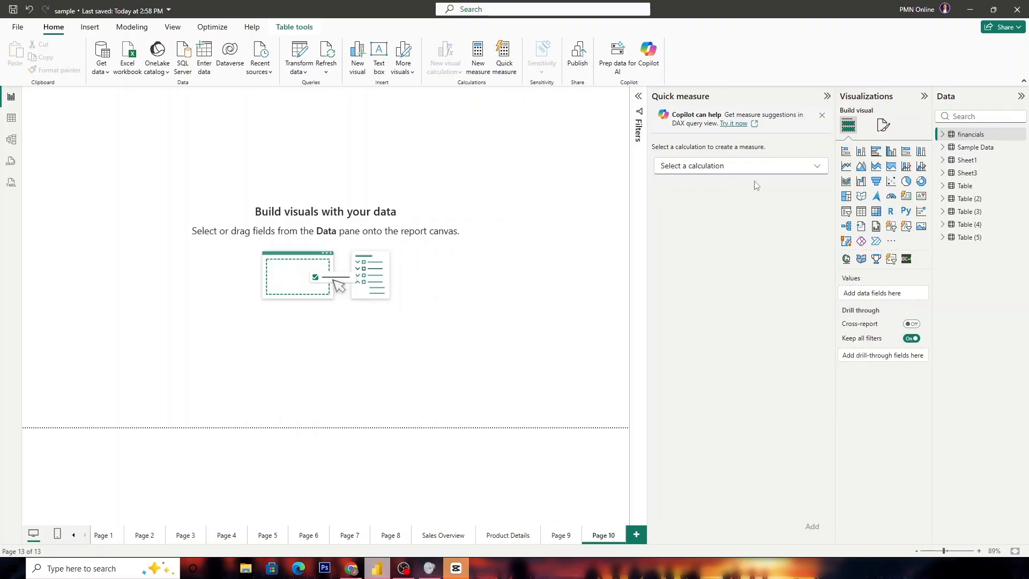
click(785, 168)
scroll(712, 313, down, 5)
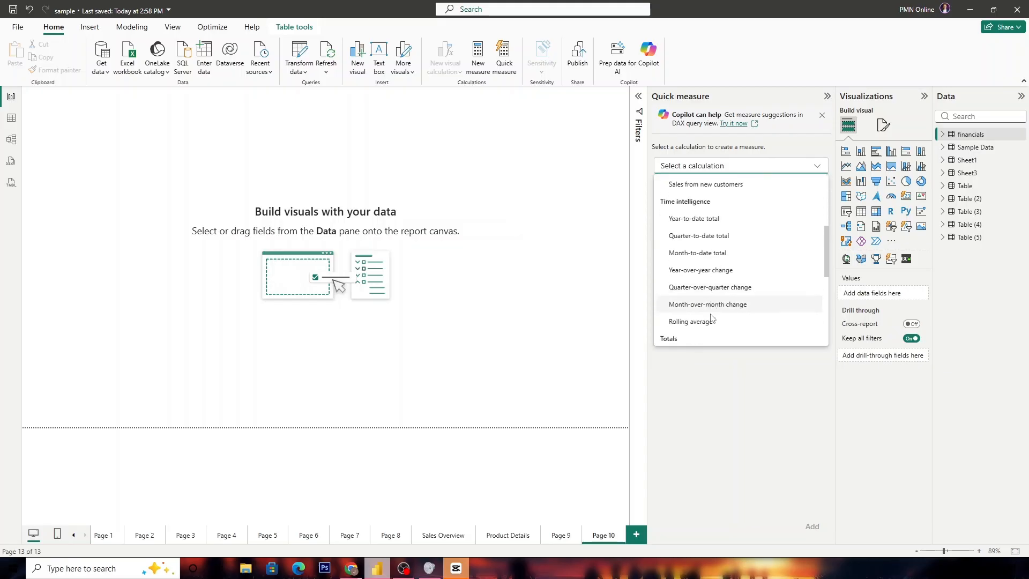
scroll(711, 301, up, 5)
scroll(708, 232, down, 3)
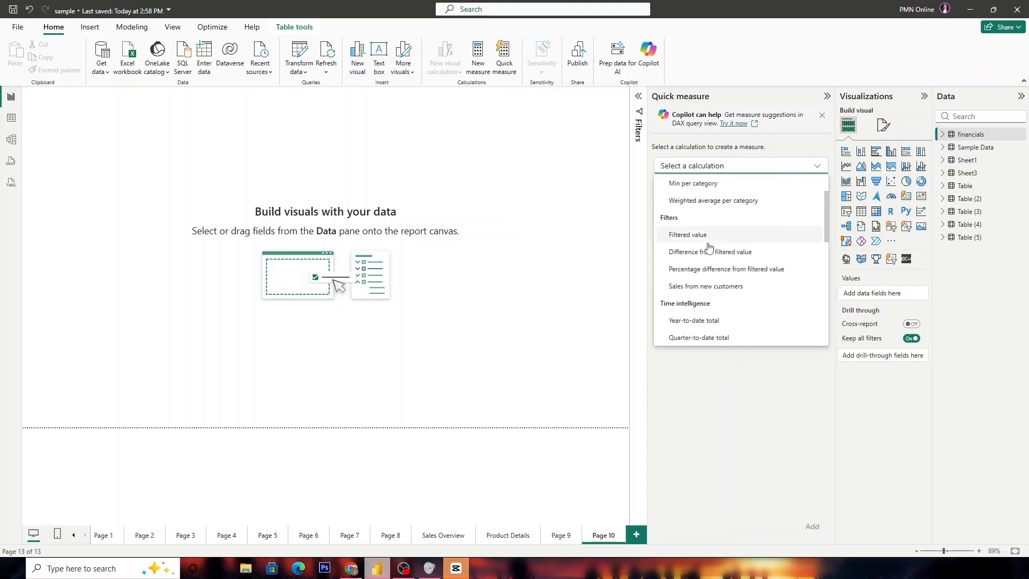
scroll(709, 239, up, 3)
scroll(684, 276, down, 5)
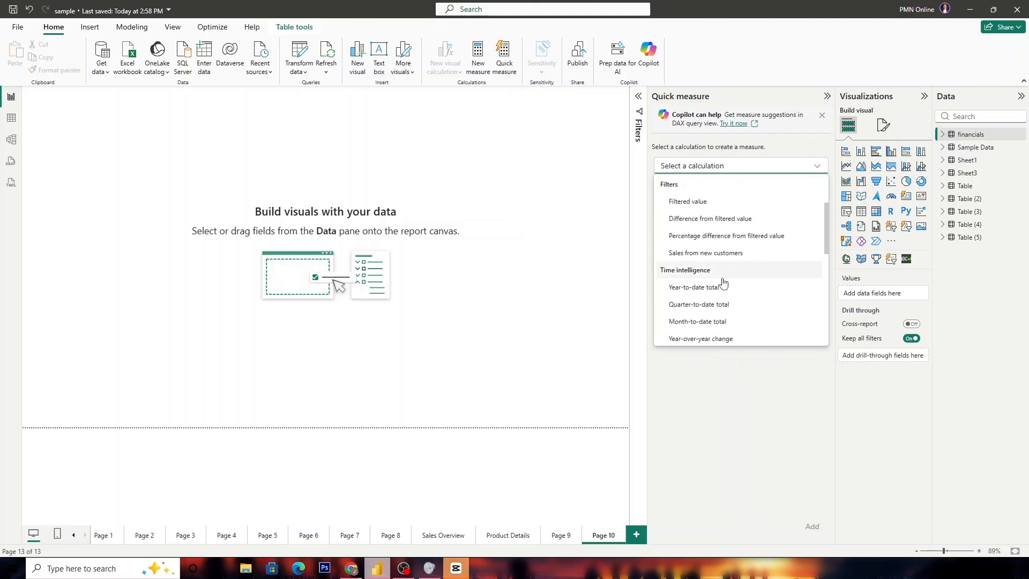
scroll(731, 320, down, 4)
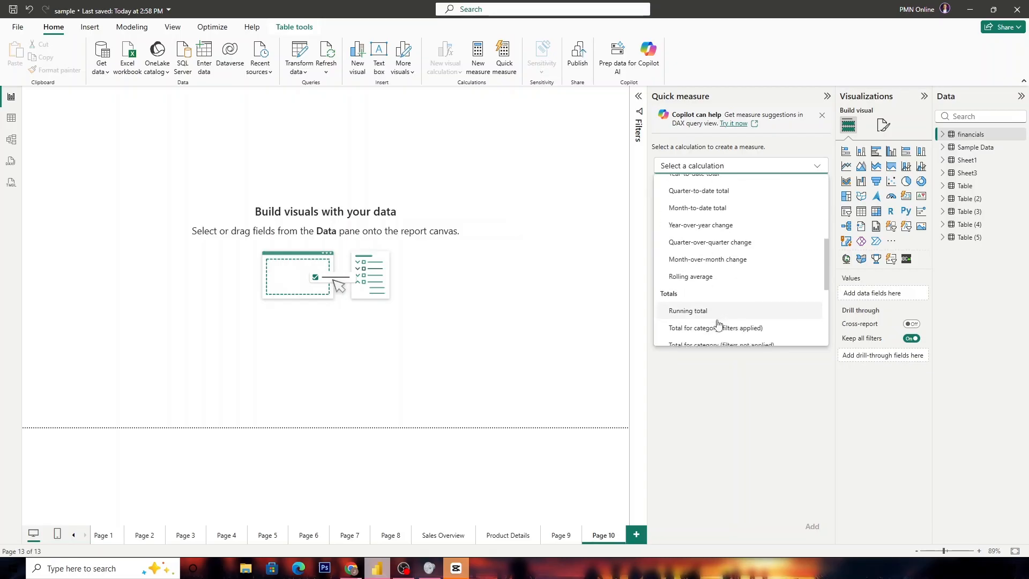
scroll(722, 321, up, 3)
scroll(722, 320, up, 2)
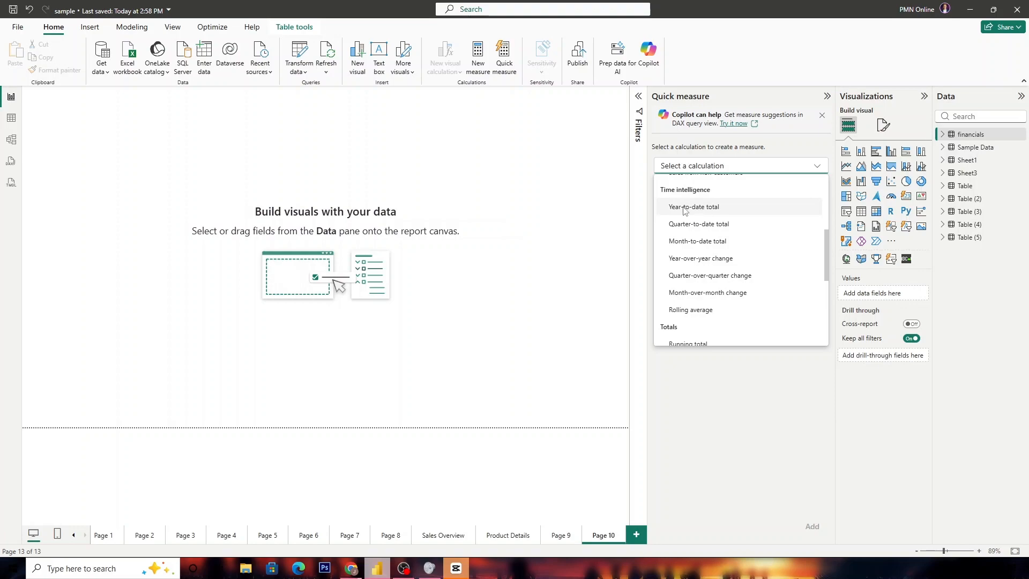
click(685, 209)
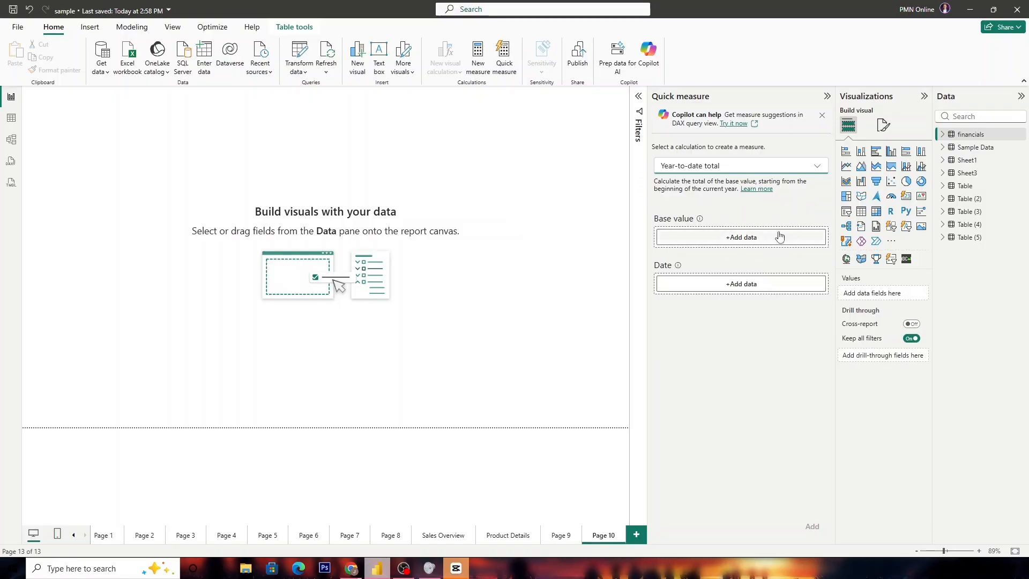
Use Sales from the financials table as the base value and Date as the date, add the quick measure and close its pane.
click(943, 135)
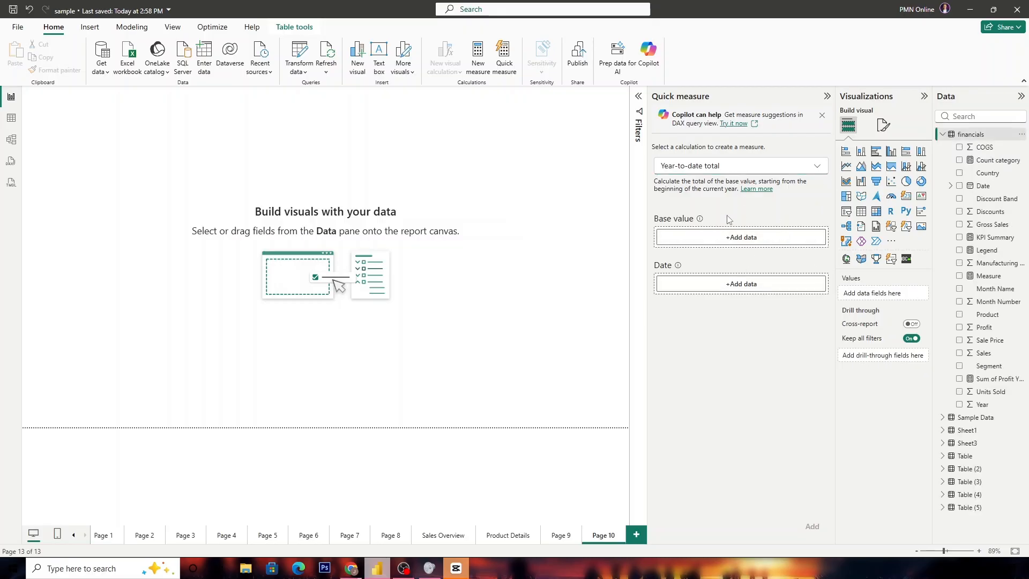
mouse_move(700, 222)
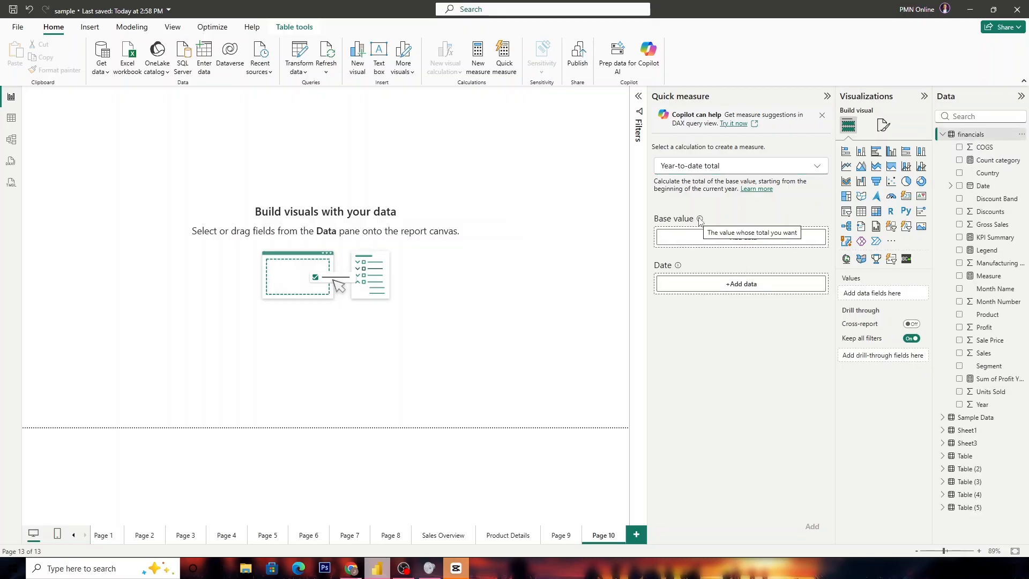
mouse_move(678, 268)
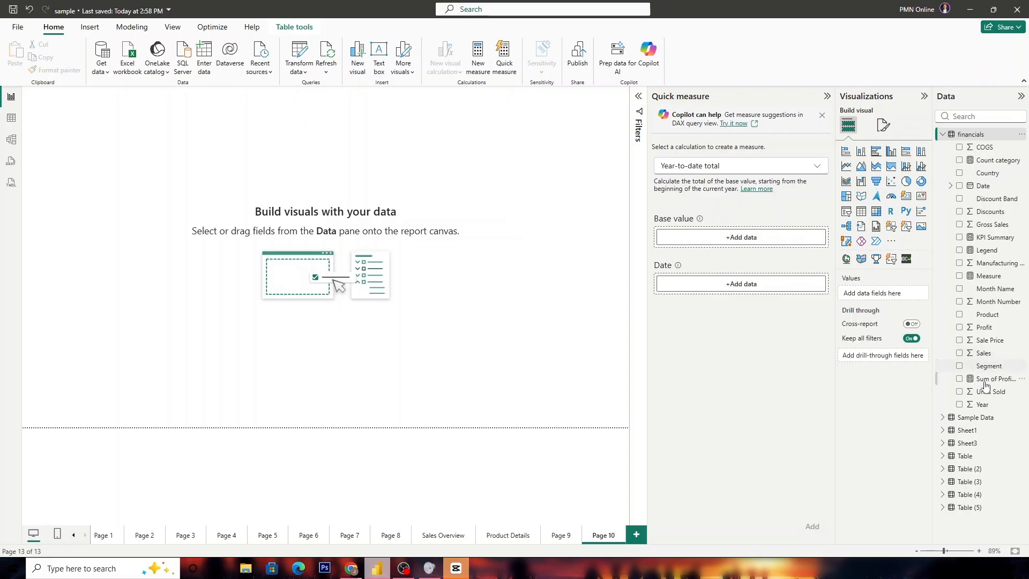
drag(983, 356, 784, 252)
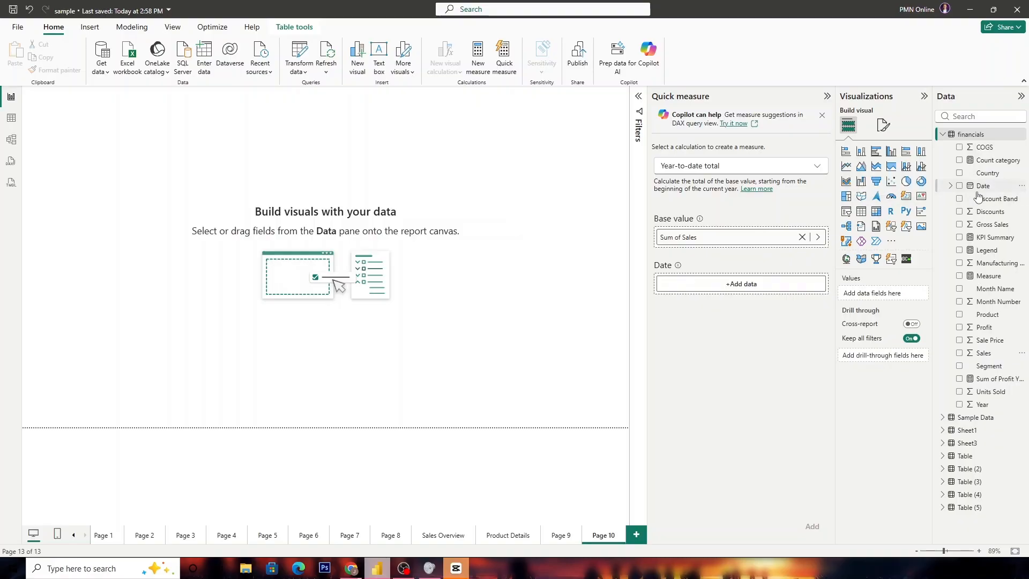
drag(987, 187, 767, 287)
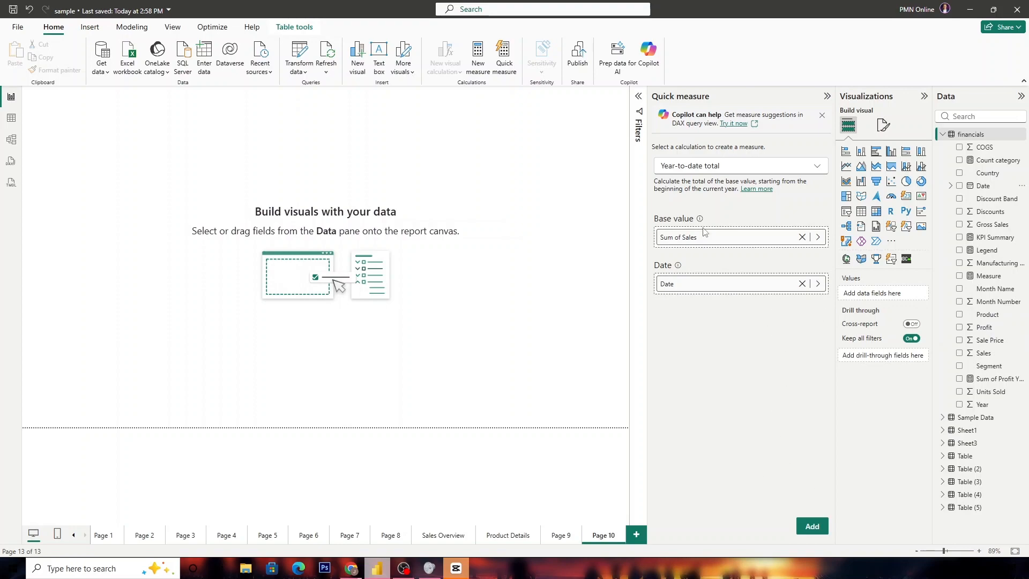
click(810, 525)
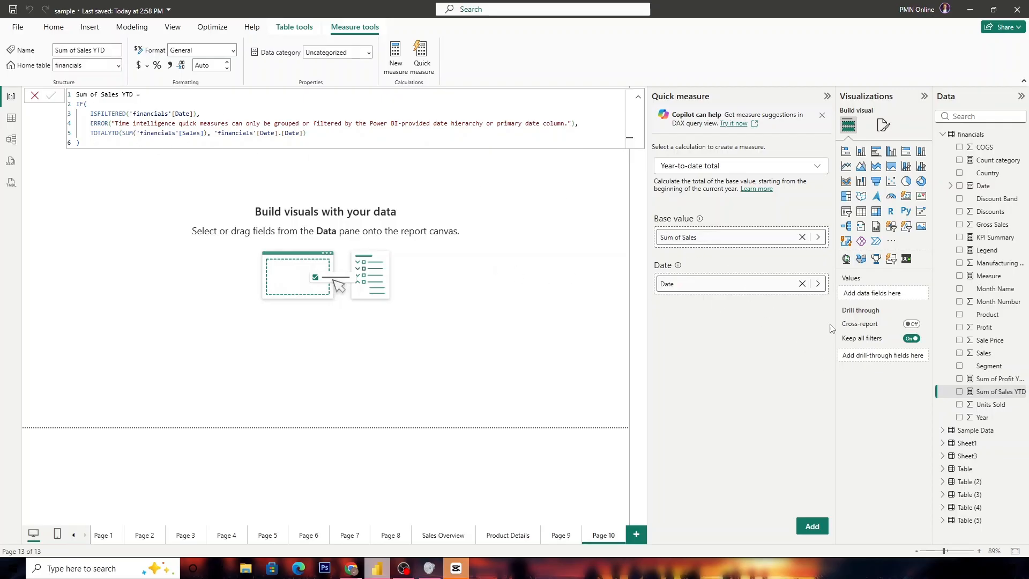
click(820, 118)
click(827, 96)
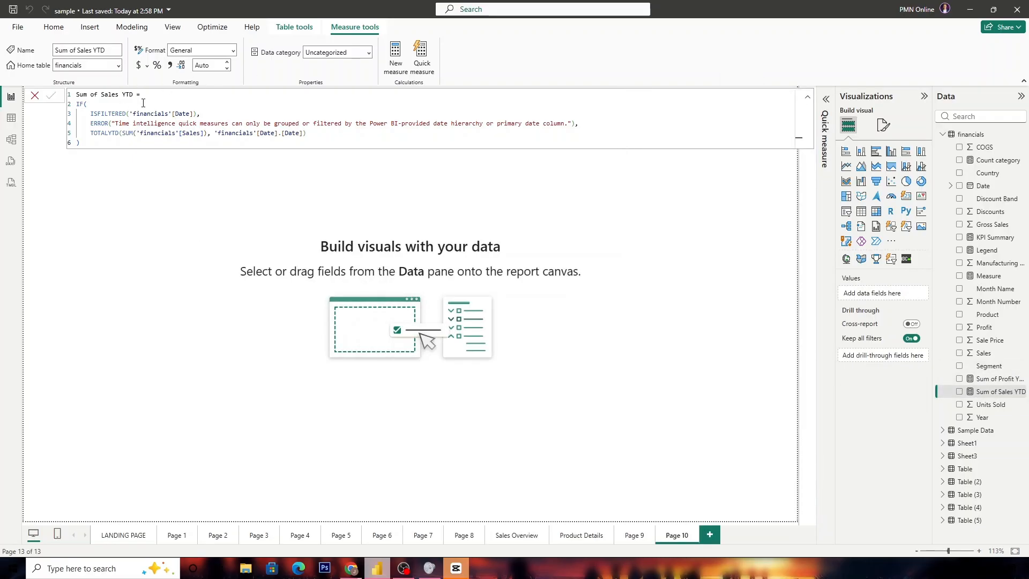
drag(143, 94, 76, 94)
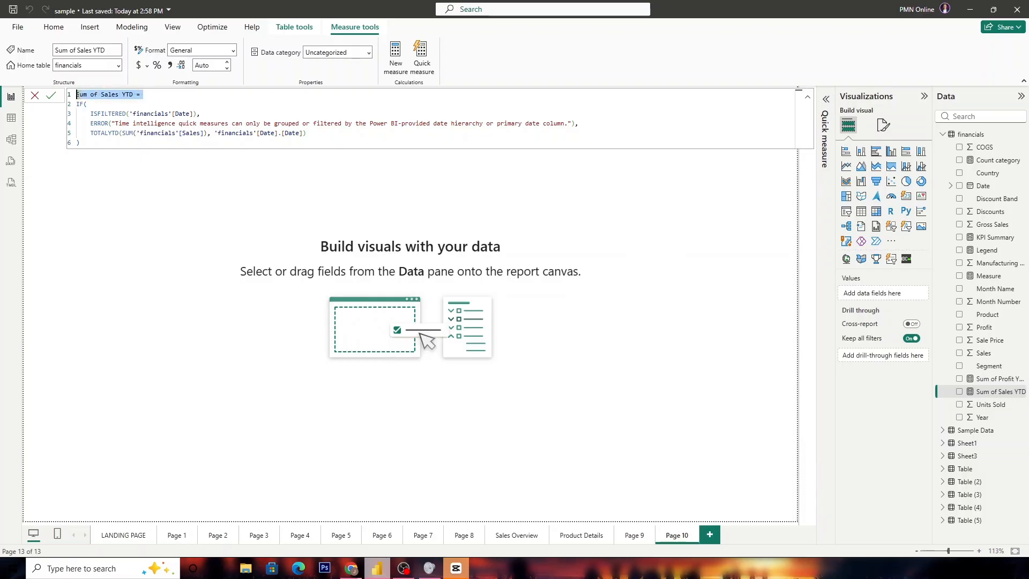
click(783, 323)
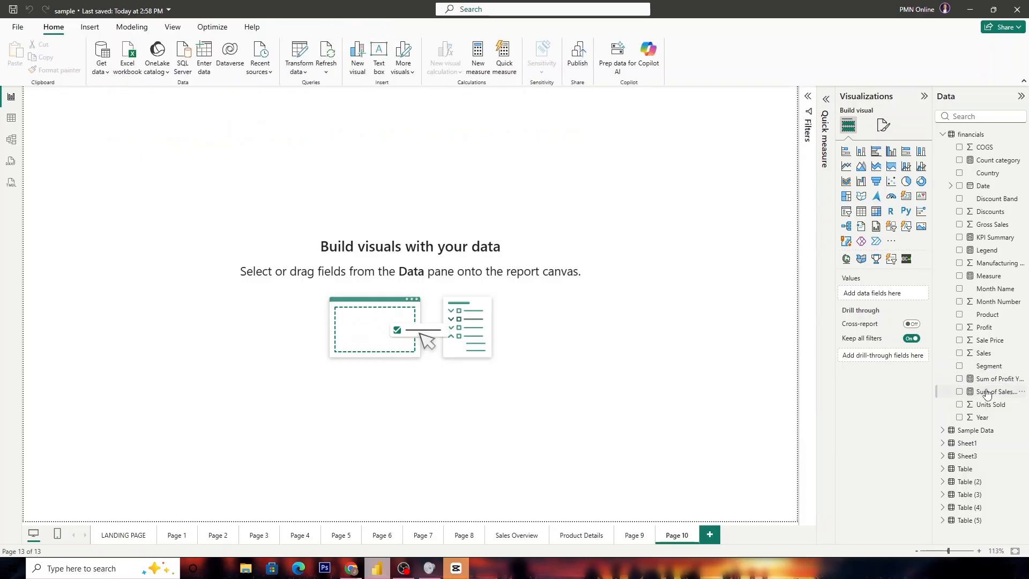
Add the Sum of Sales YTD measure to the page as a column chart, move it to the page centre and enlarge it.
click(988, 393)
click(960, 392)
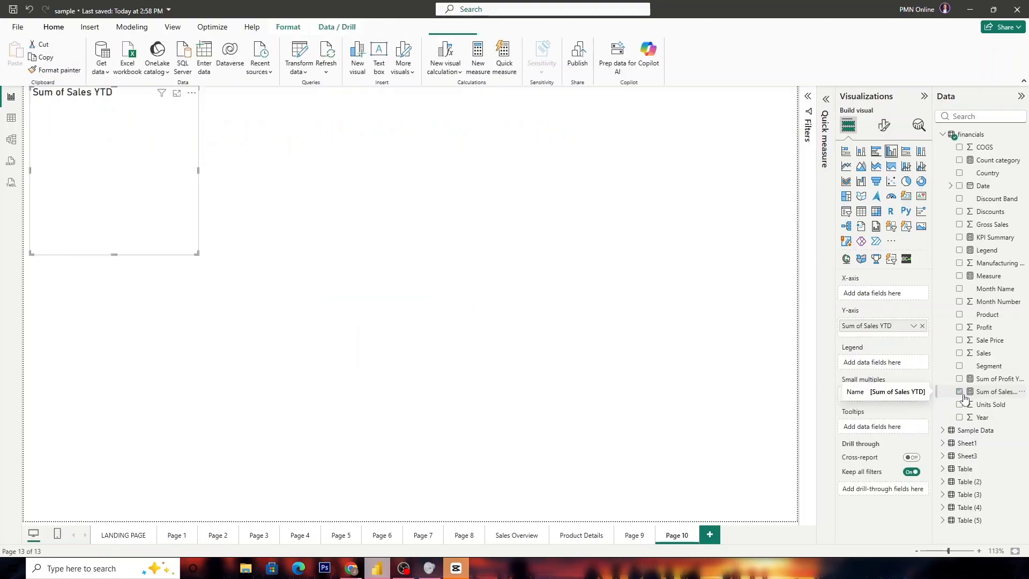
drag(169, 190, 434, 346)
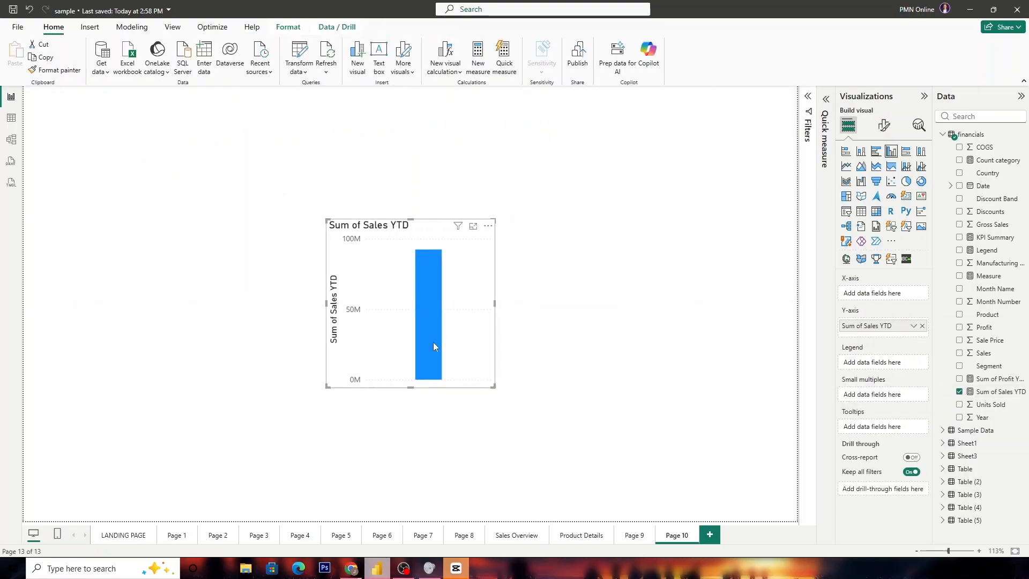
drag(327, 386, 269, 415)
drag(314, 376, 346, 363)
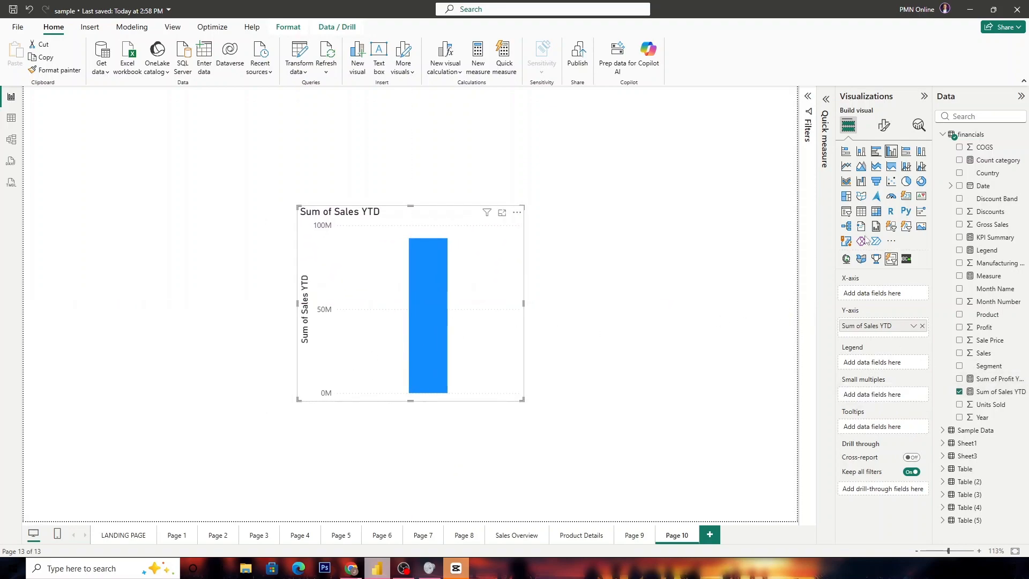
Edit the Sum of Sales YTD formula so TOTALYTD takes 'financials'[Sales] directly without the SUM function, and commit it.
click(981, 393)
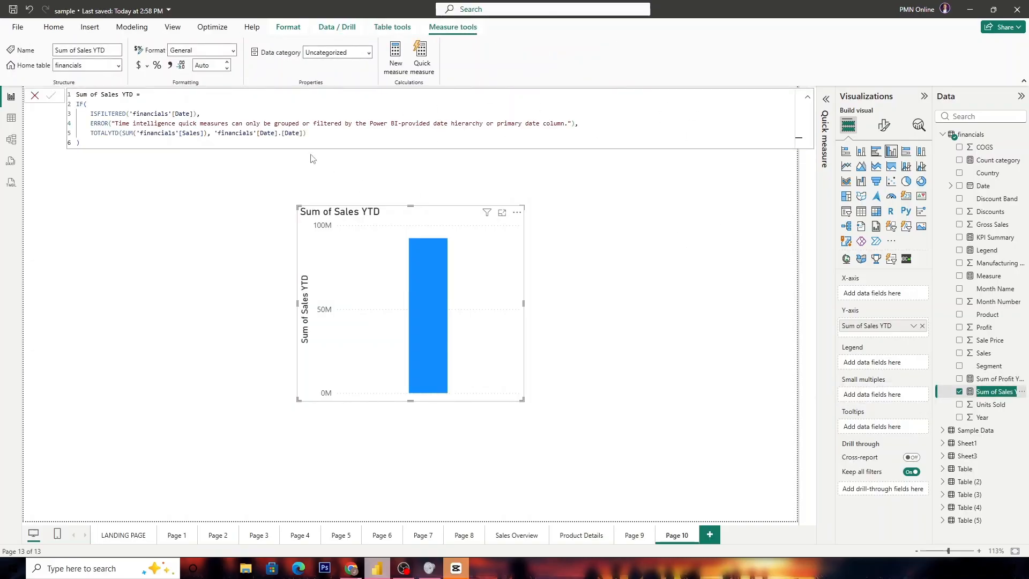
click(135, 134)
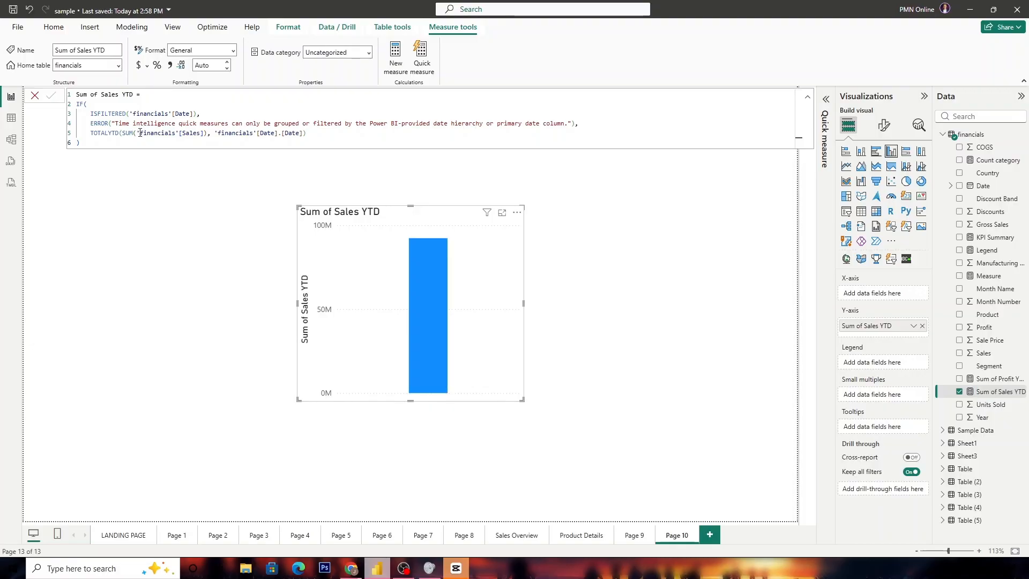
click(140, 133)
key(BackSpace)
key(BackSpace)
key(BackSpace)
key(BackSpace)
click(194, 134)
key(BackSpace)
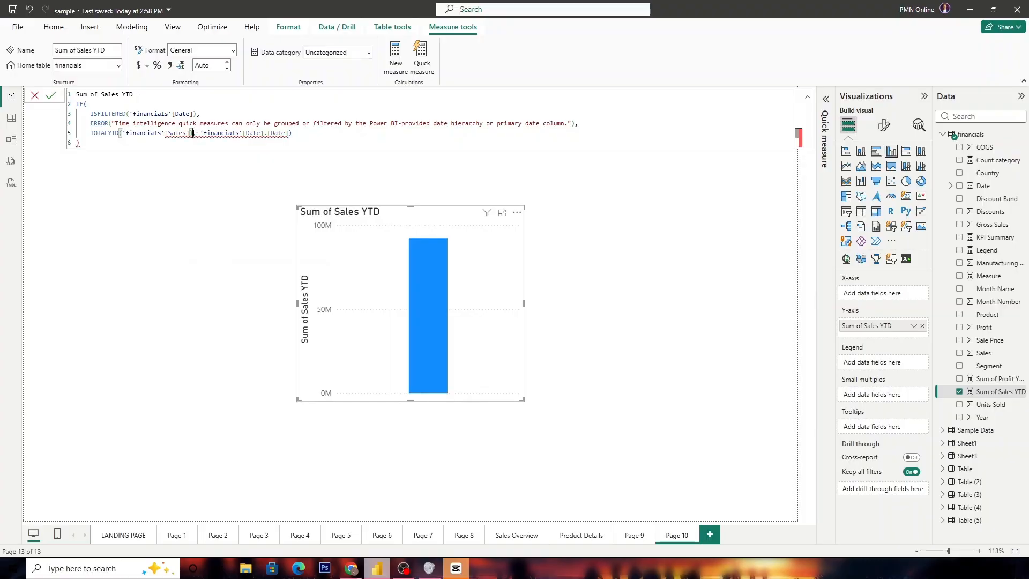
click(309, 143)
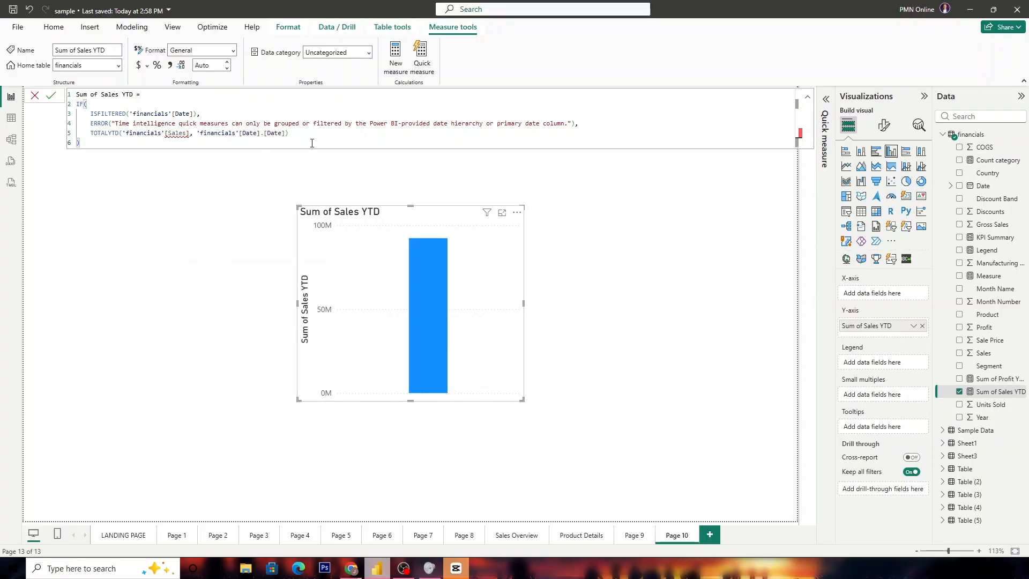
key(Return)
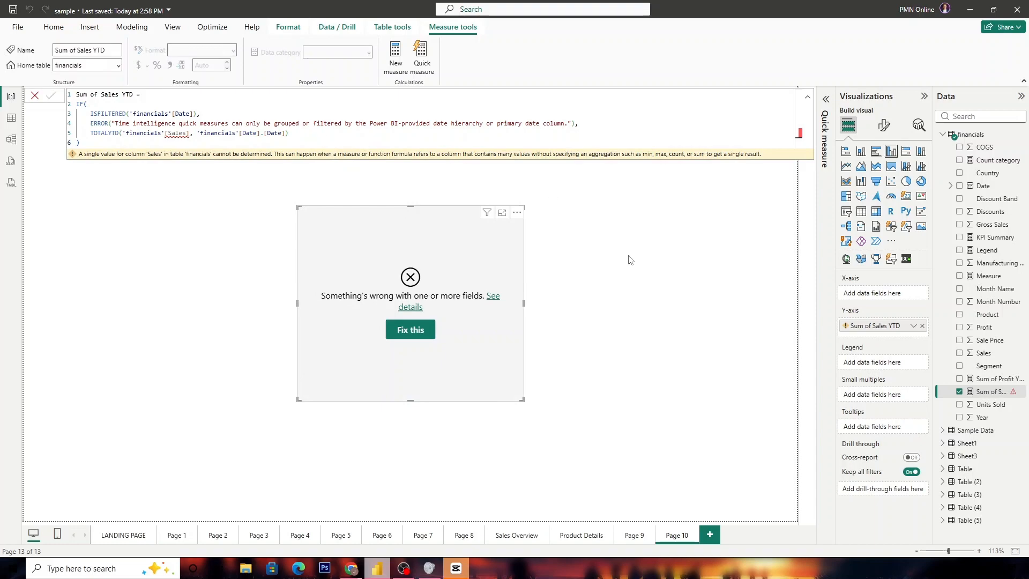
click(672, 200)
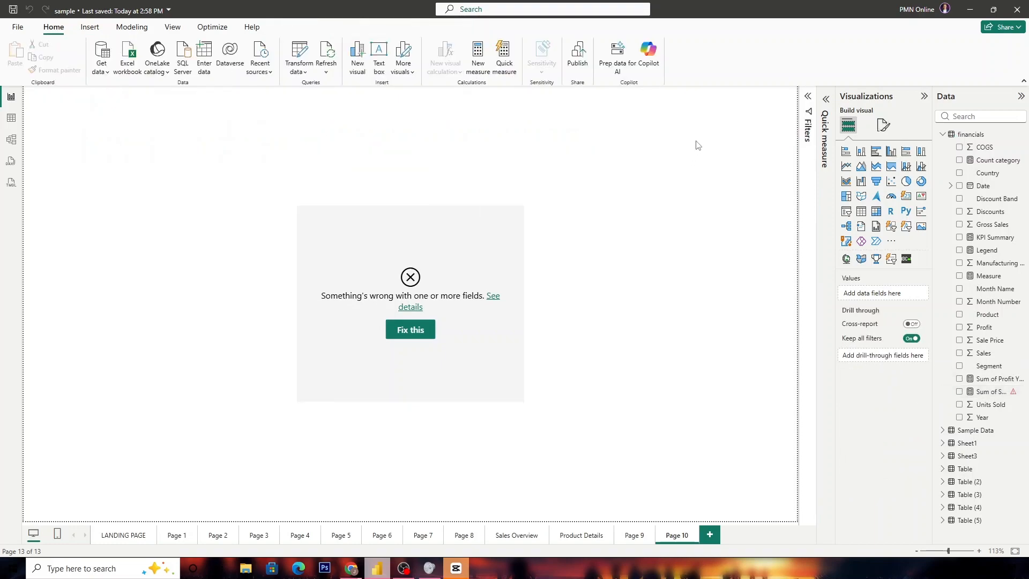
Reopen the quick measure settings and change the summarization of the Sales base value to Average.
click(824, 105)
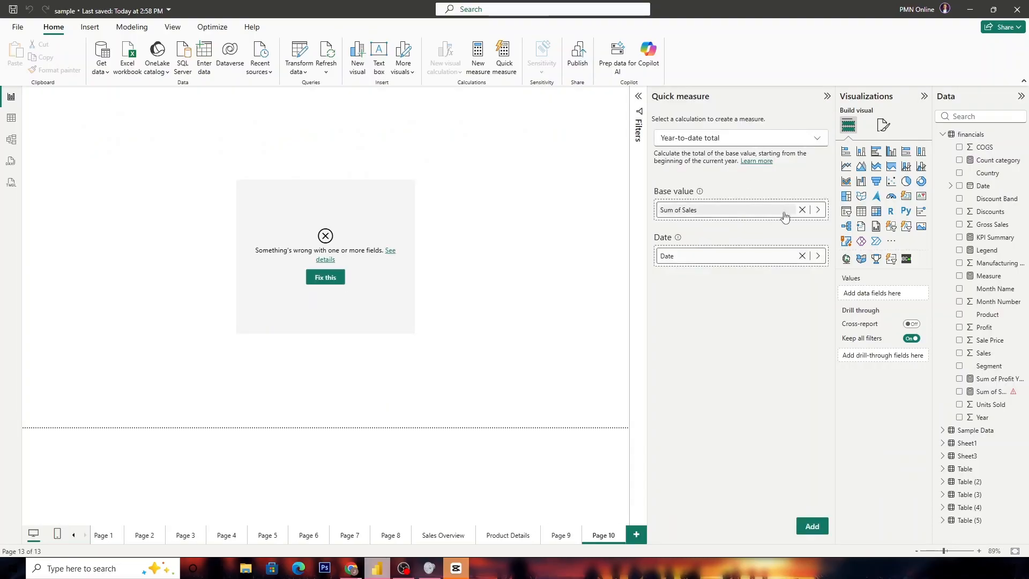
click(810, 216)
click(879, 208)
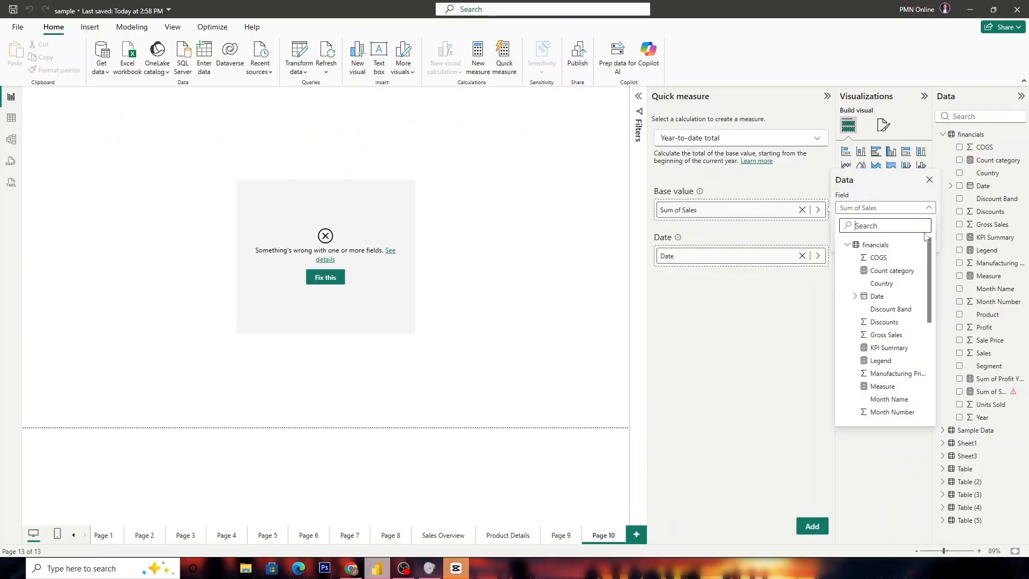
click(880, 212)
click(895, 236)
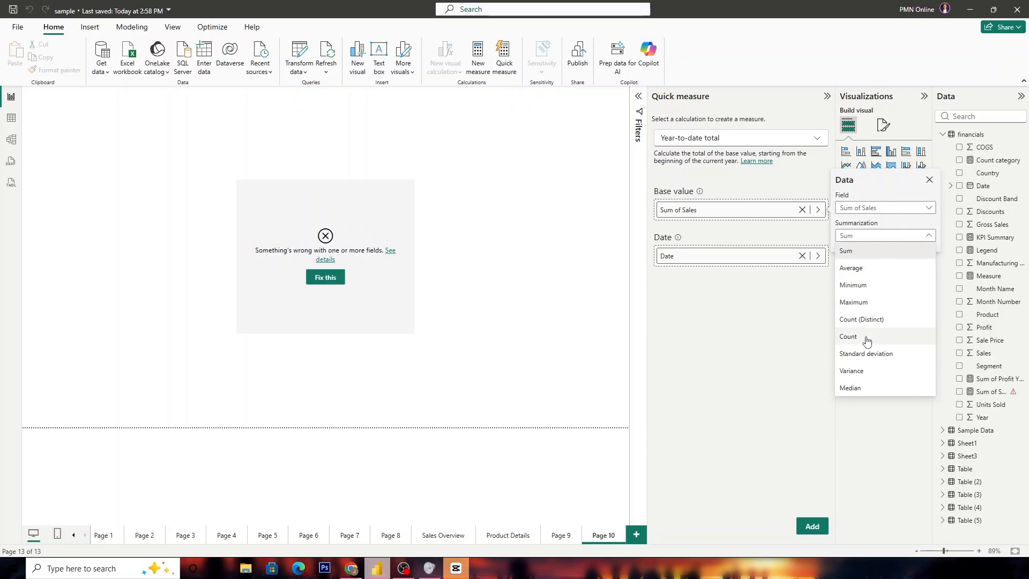
click(855, 270)
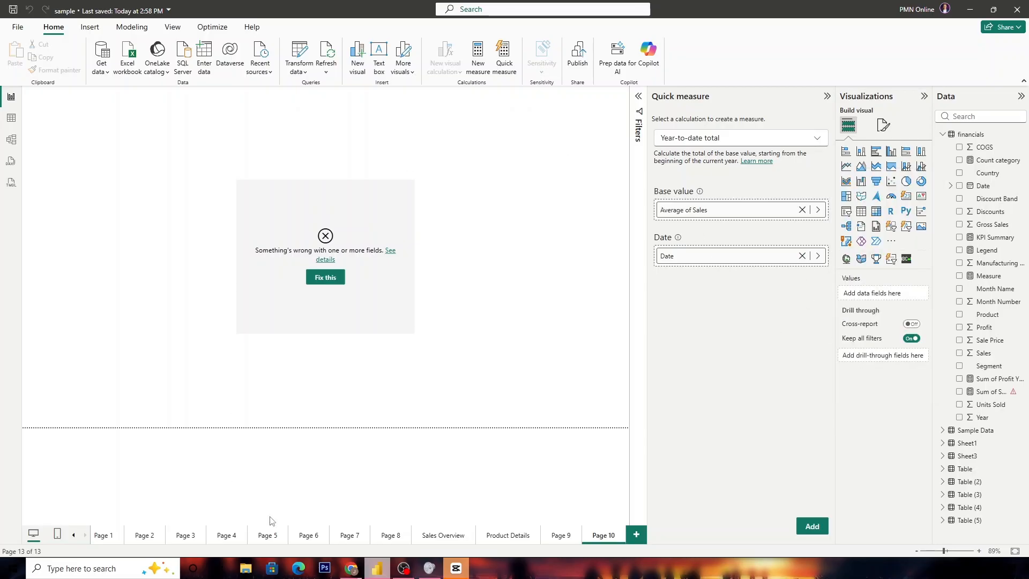
Switch to Online Notepad in the browser and add the line "LIIKE AND SUBSCRIBE!" in 24pt below the existing text.
mouse_move(367, 560)
click(364, 509)
drag(10, 322, 943, 325)
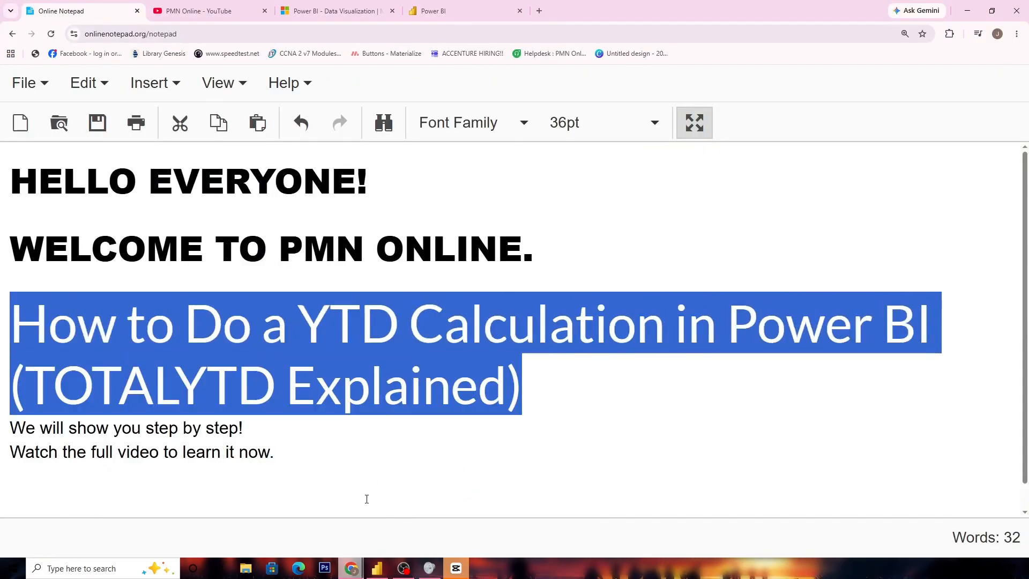
click(376, 496)
click(600, 122)
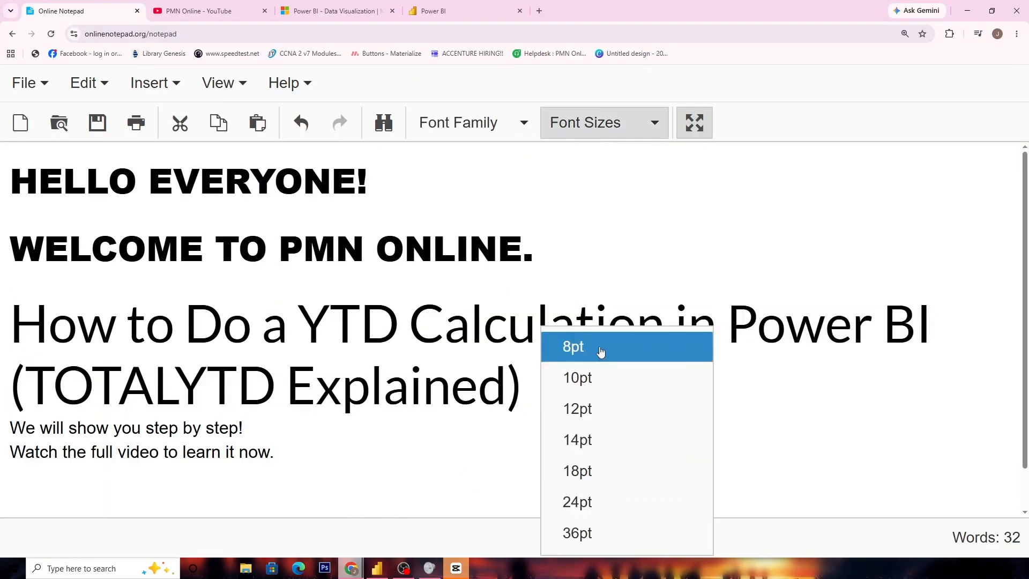
click(600, 510)
text(LIIKE)
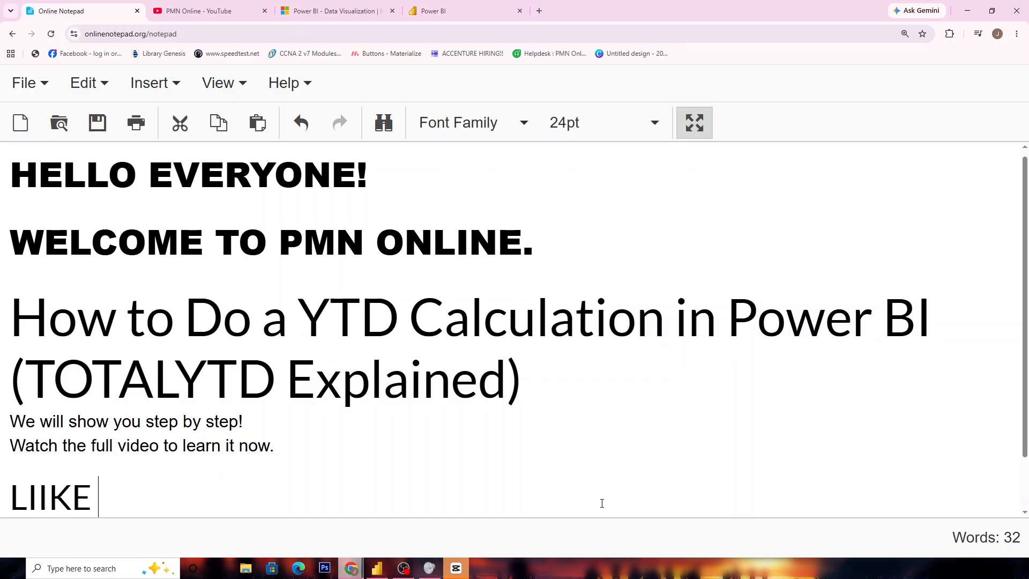
text( AND SUBSCRIBE!)
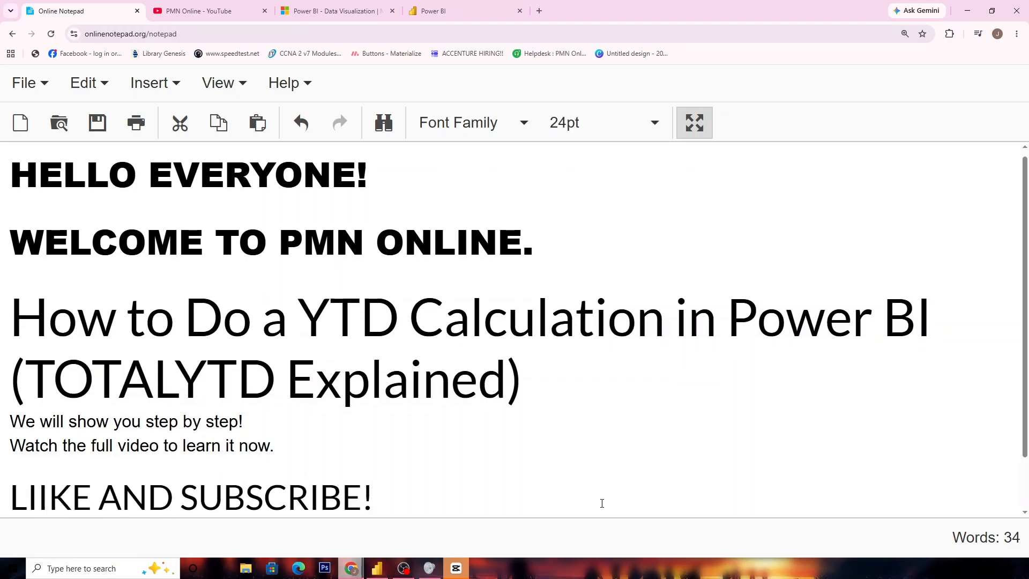